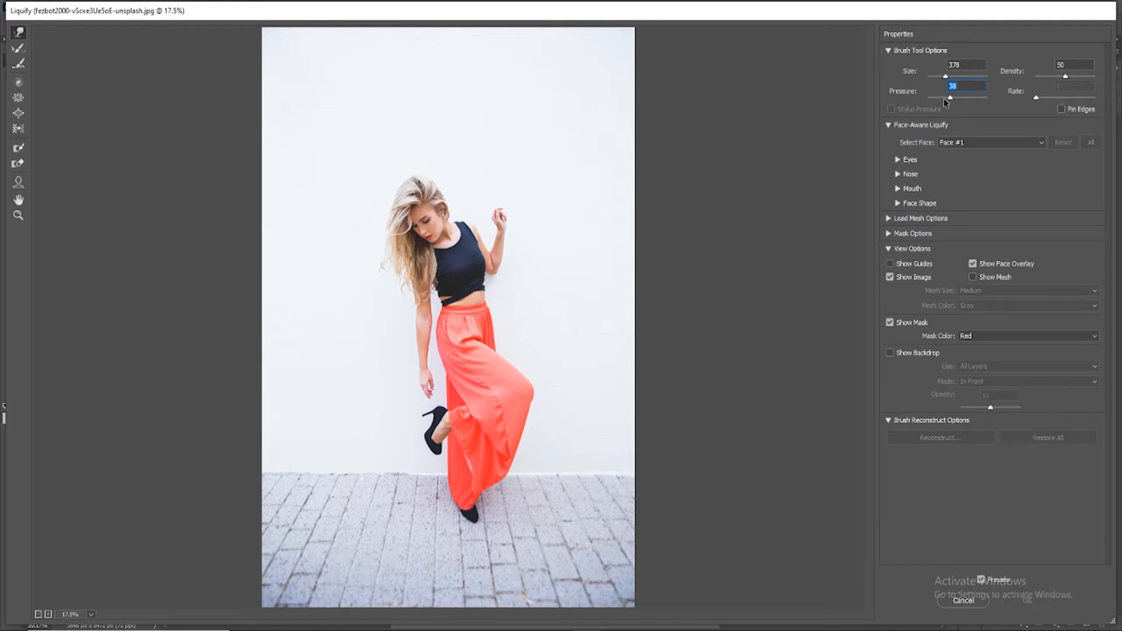
Set the Forward Warp brush to a pressure of 26 and a density of 17
{"action": "left_click_drag", "start_coordinate": [949, 100], "coordinate": [946, 99]}
{"action": "left_click_drag", "start_coordinate": [1046, 80], "coordinate": [1045, 77]}
{"action": "key", "text": "ctrl+plus"}
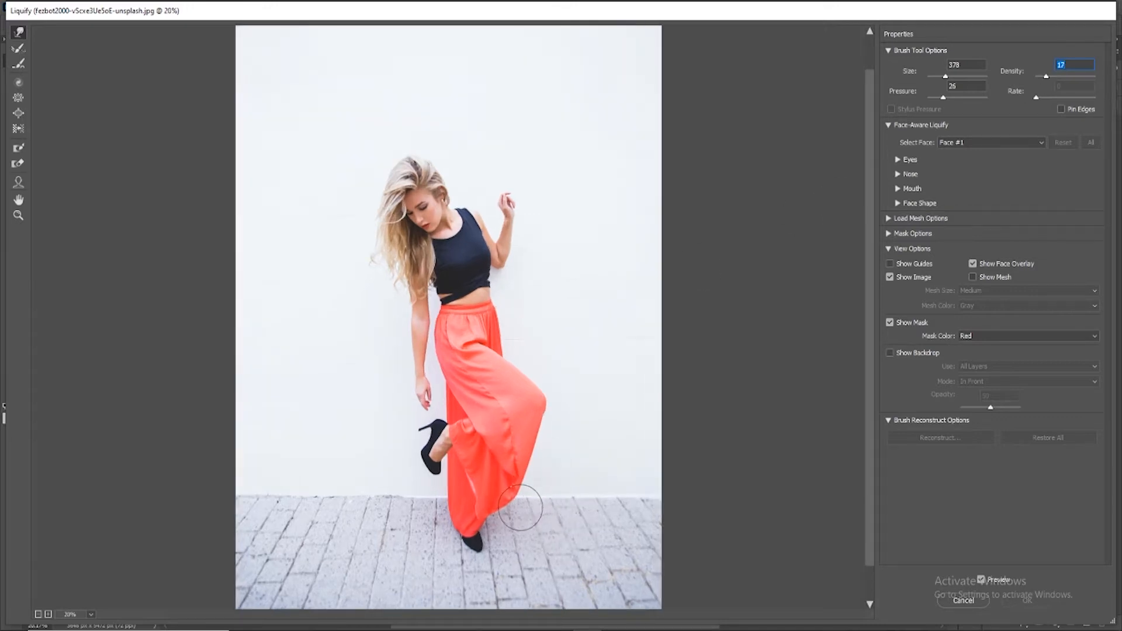
{"action": "key", "text": "ctrl+plus"}
{"action": "key", "text": "ctrl+plus"}
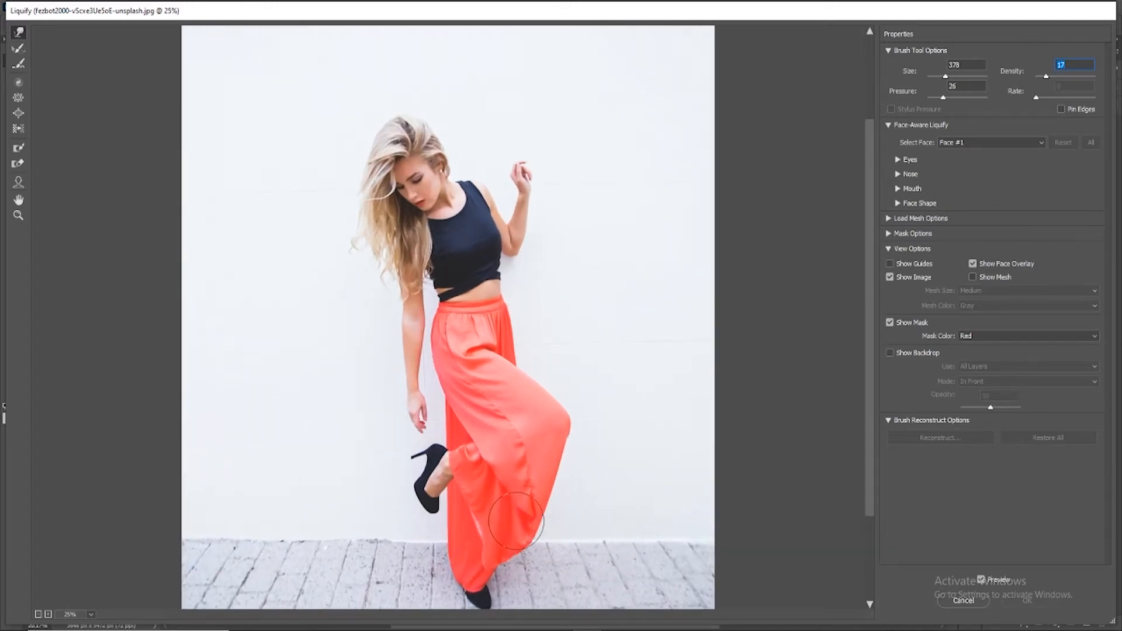
Reduce the Forward Warp brush size to 189 and reshape the outer lower edge and hem of the orange trousers
{"action": "left_click", "coordinate": [18, 201]}
{"action": "left_click_drag", "start_coordinate": [511, 292], "coordinate": [501, 172]}
{"action": "key", "text": "ctrl+plus"}
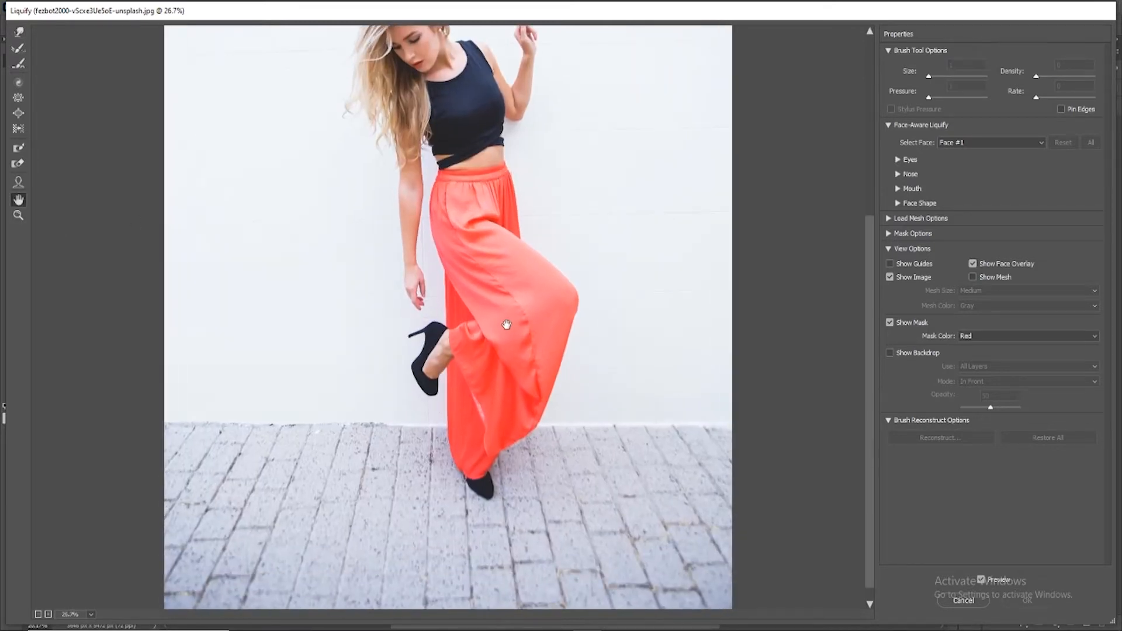
{"action": "scroll", "coordinate": [506, 325], "scroll_direction": "up", "scroll_amount": 3}
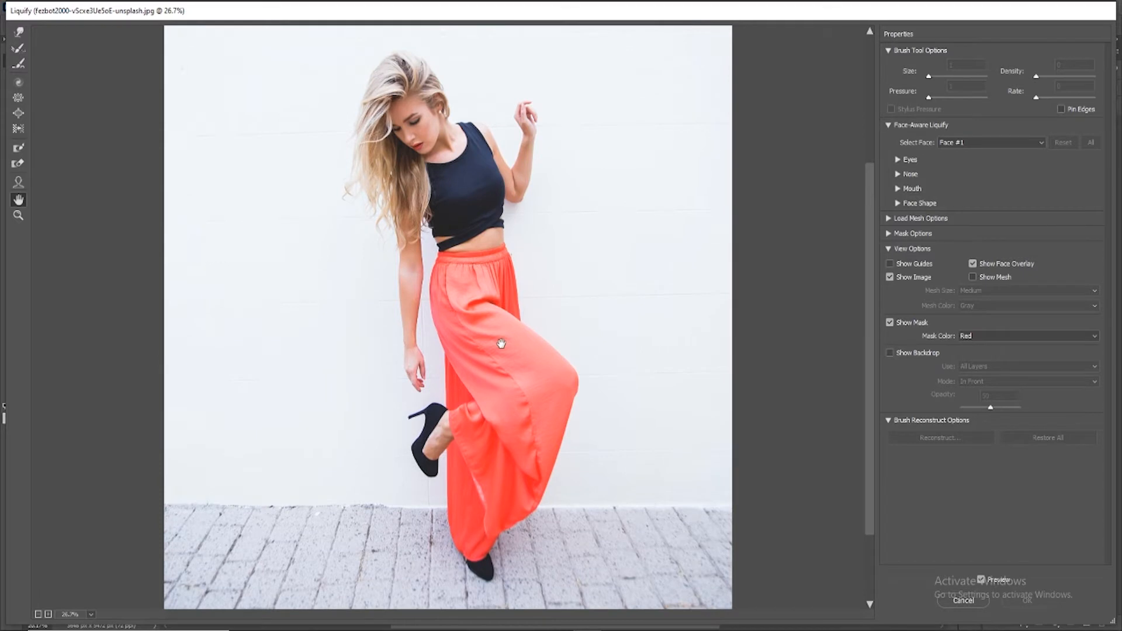
{"action": "scroll", "coordinate": [501, 343], "scroll_direction": "up", "scroll_amount": 1}
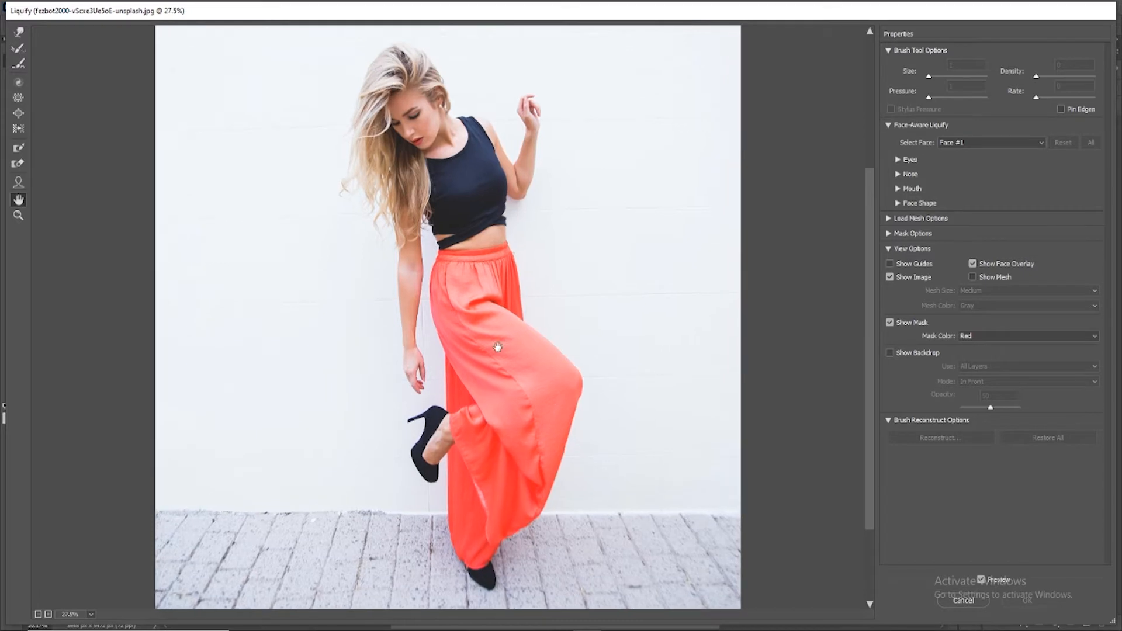
{"action": "left_click", "coordinate": [18, 32]}
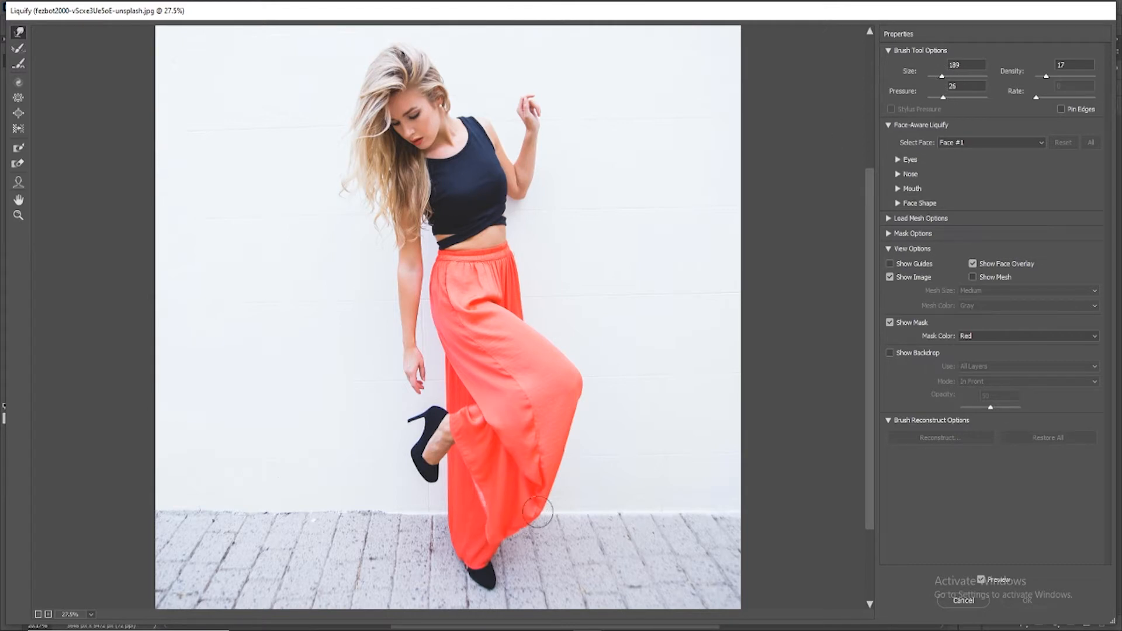
{"action": "left_click_drag", "start_coordinate": [534, 500], "coordinate": [531, 495]}
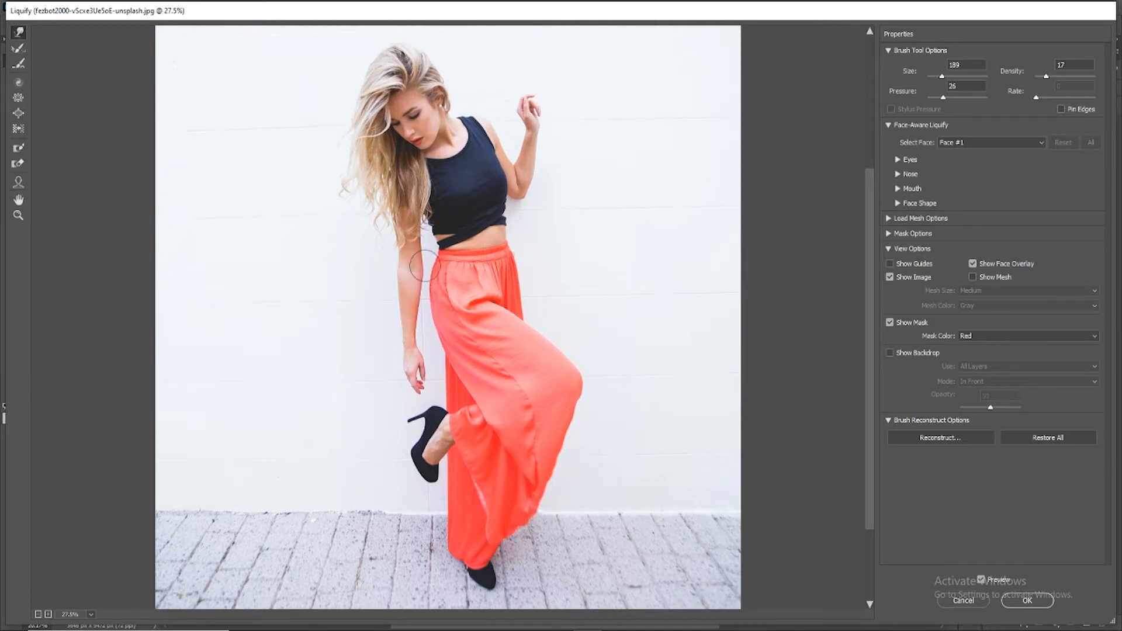
Push the woman's loose hair strands outward with the Forward Warp tool to give the hair more volume
{"action": "scroll", "coordinate": [425, 265], "scroll_direction": "up", "scroll_amount": 1}
{"action": "scroll", "coordinate": [370, 164], "scroll_direction": "up", "scroll_amount": 4}
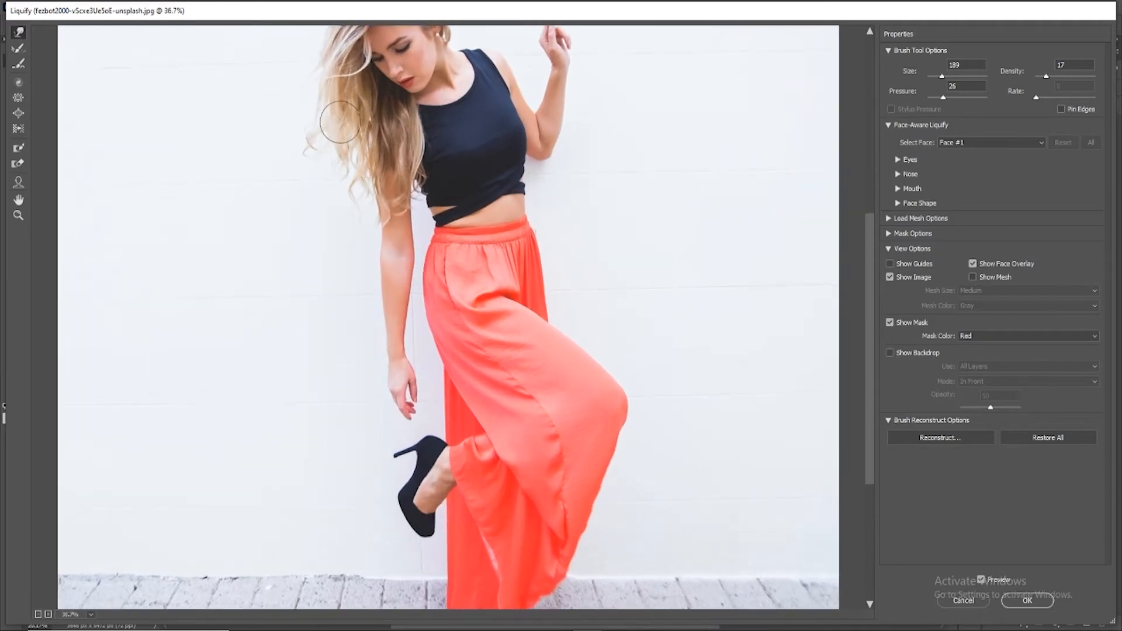
{"action": "left_click", "coordinate": [18, 201]}
{"action": "left_click_drag", "start_coordinate": [431, 179], "coordinate": [436, 304]}
{"action": "scroll", "coordinate": [313, 235], "scroll_direction": "up", "scroll_amount": 1}
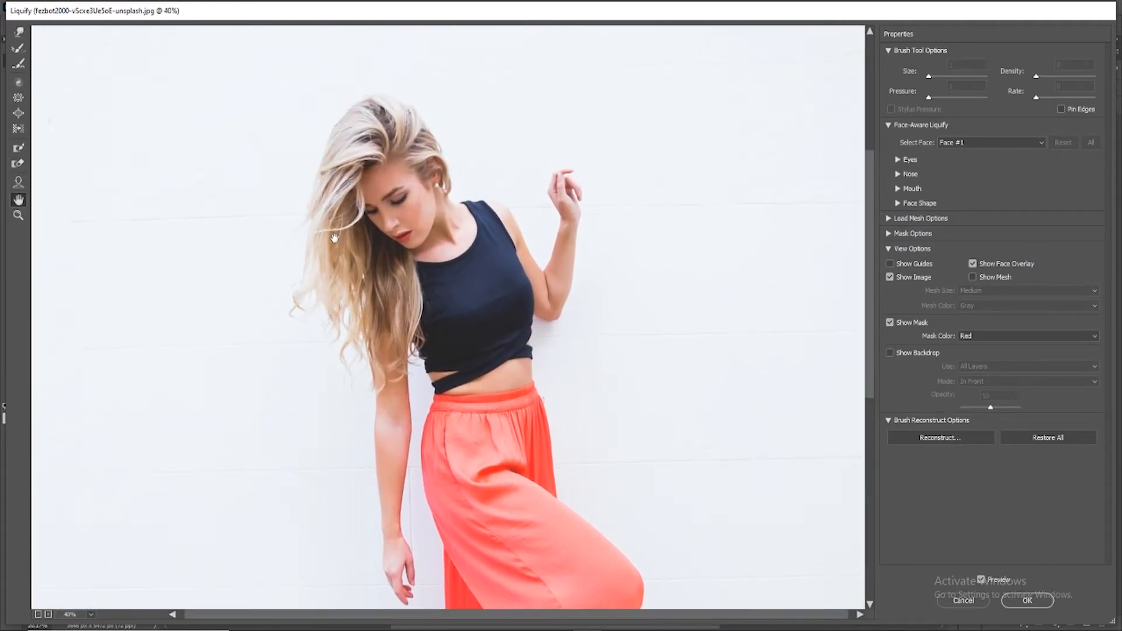
{"action": "left_click_drag", "start_coordinate": [353, 259], "coordinate": [353, 171]}
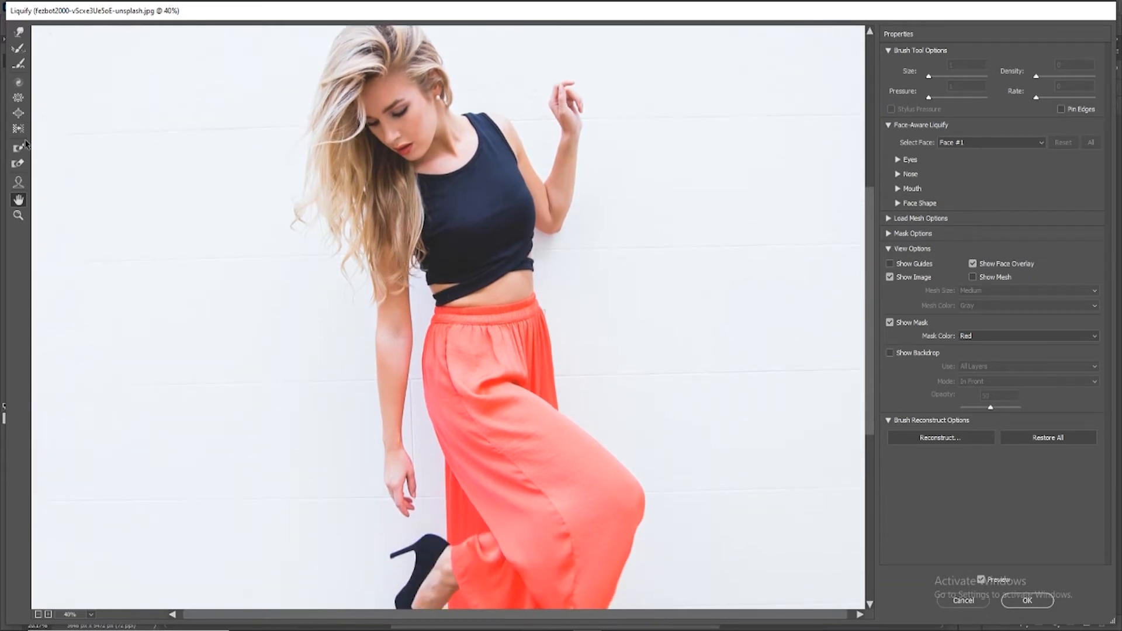
{"action": "left_click", "coordinate": [18, 32]}
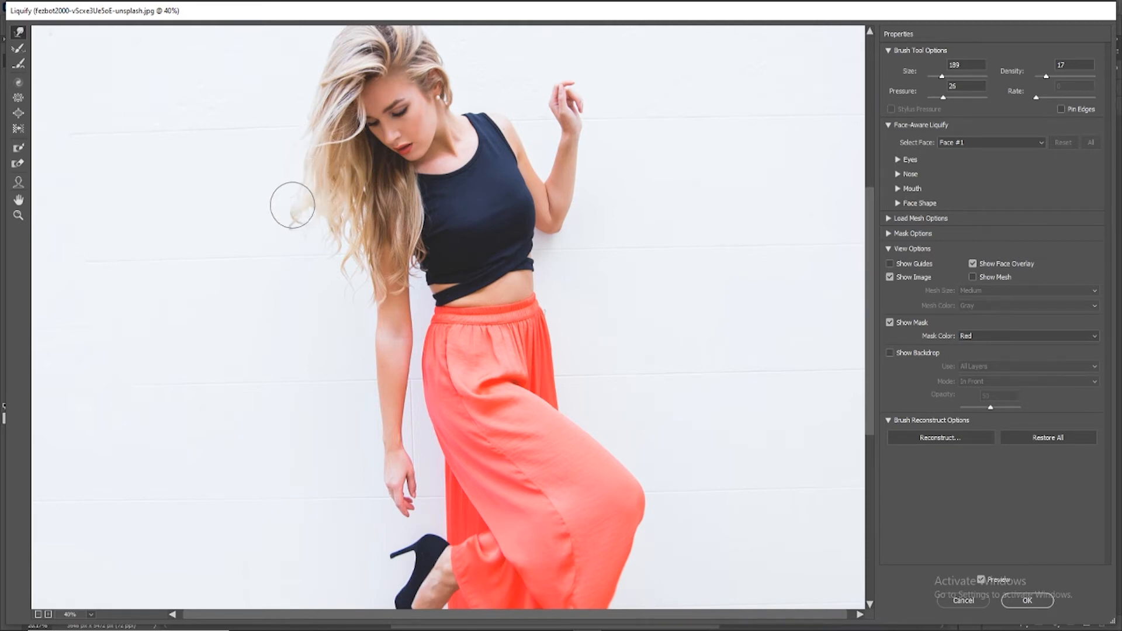
{"action": "mouse_move", "coordinate": [305, 164]}
{"action": "left_mouse_down"}
{"action": "mouse_move", "coordinate": [332, 166]}
{"action": "mouse_move", "coordinate": [307, 153]}
{"action": "mouse_move", "coordinate": [319, 145]}
{"action": "mouse_move", "coordinate": [306, 137]}
{"action": "mouse_move", "coordinate": [322, 129]}
{"action": "mouse_move", "coordinate": [308, 111]}
{"action": "mouse_move", "coordinate": [321, 122]}
{"action": "mouse_move", "coordinate": [322, 103]}
{"action": "mouse_move", "coordinate": [318, 155]}
{"action": "mouse_move", "coordinate": [302, 149]}
{"action": "mouse_move", "coordinate": [312, 159]}
{"action": "mouse_move", "coordinate": [315, 149]}
{"action": "mouse_move", "coordinate": [302, 173]}
{"action": "left_mouse_up"}
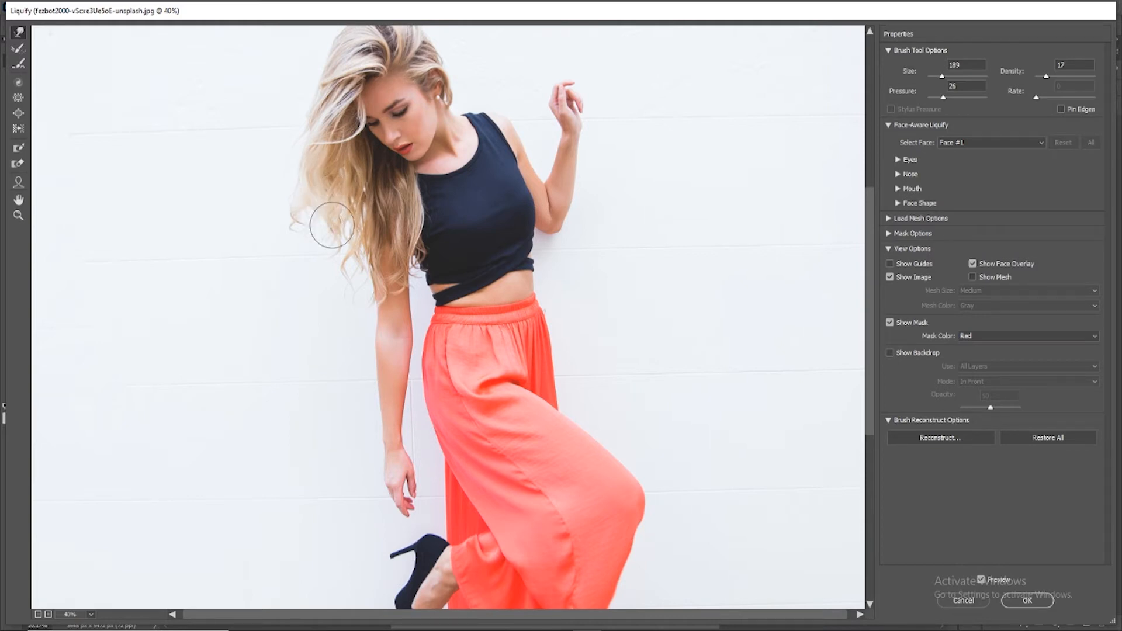
{"action": "mouse_move", "coordinate": [322, 246]}
{"action": "left_mouse_down"}
{"action": "mouse_move", "coordinate": [336, 223]}
{"action": "mouse_move", "coordinate": [308, 239]}
{"action": "mouse_move", "coordinate": [283, 232]}
{"action": "mouse_move", "coordinate": [299, 214]}
{"action": "mouse_move", "coordinate": [276, 230]}
{"action": "mouse_move", "coordinate": [296, 225]}
{"action": "mouse_move", "coordinate": [284, 238]}
{"action": "mouse_move", "coordinate": [317, 215]}
{"action": "mouse_move", "coordinate": [303, 238]}
{"action": "mouse_move", "coordinate": [316, 213]}
{"action": "mouse_move", "coordinate": [301, 242]}
{"action": "mouse_move", "coordinate": [342, 234]}
{"action": "mouse_move", "coordinate": [327, 251]}
{"action": "mouse_move", "coordinate": [336, 251]}
{"action": "mouse_move", "coordinate": [326, 284]}
{"action": "mouse_move", "coordinate": [344, 264]}
{"action": "mouse_move", "coordinate": [327, 290]}
{"action": "mouse_move", "coordinate": [346, 284]}
{"action": "mouse_move", "coordinate": [329, 303]}
{"action": "mouse_move", "coordinate": [347, 295]}
{"action": "mouse_move", "coordinate": [327, 304]}
{"action": "mouse_move", "coordinate": [344, 275]}
{"action": "mouse_move", "coordinate": [325, 289]}
{"action": "mouse_move", "coordinate": [342, 257]}
{"action": "mouse_move", "coordinate": [326, 266]}
{"action": "mouse_move", "coordinate": [336, 211]}
{"action": "mouse_move", "coordinate": [316, 238]}
{"action": "mouse_move", "coordinate": [344, 187]}
{"action": "mouse_move", "coordinate": [322, 216]}
{"action": "mouse_move", "coordinate": [342, 164]}
{"action": "mouse_move", "coordinate": [323, 179]}
{"action": "mouse_move", "coordinate": [335, 168]}
{"action": "mouse_move", "coordinate": [334, 200]}
{"action": "mouse_move", "coordinate": [356, 179]}
{"action": "mouse_move", "coordinate": [330, 211]}
{"action": "mouse_move", "coordinate": [345, 199]}
{"action": "mouse_move", "coordinate": [332, 232]}
{"action": "mouse_move", "coordinate": [308, 255]}
{"action": "mouse_move", "coordinate": [323, 232]}
{"action": "mouse_move", "coordinate": [302, 232]}
{"action": "mouse_move", "coordinate": [343, 249]}
{"action": "mouse_move", "coordinate": [310, 241]}
{"action": "left_mouse_up"}
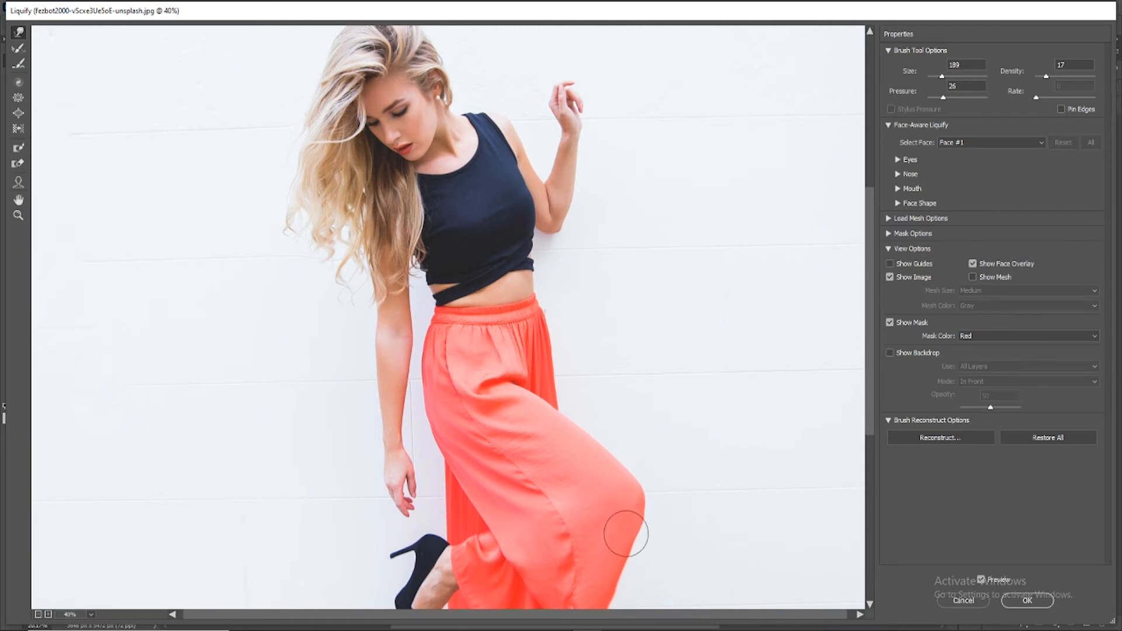
Refine the trousers' outer edge from the bent knee to the hem with the Forward Warp tool
{"action": "left_click", "coordinate": [620, 555]}
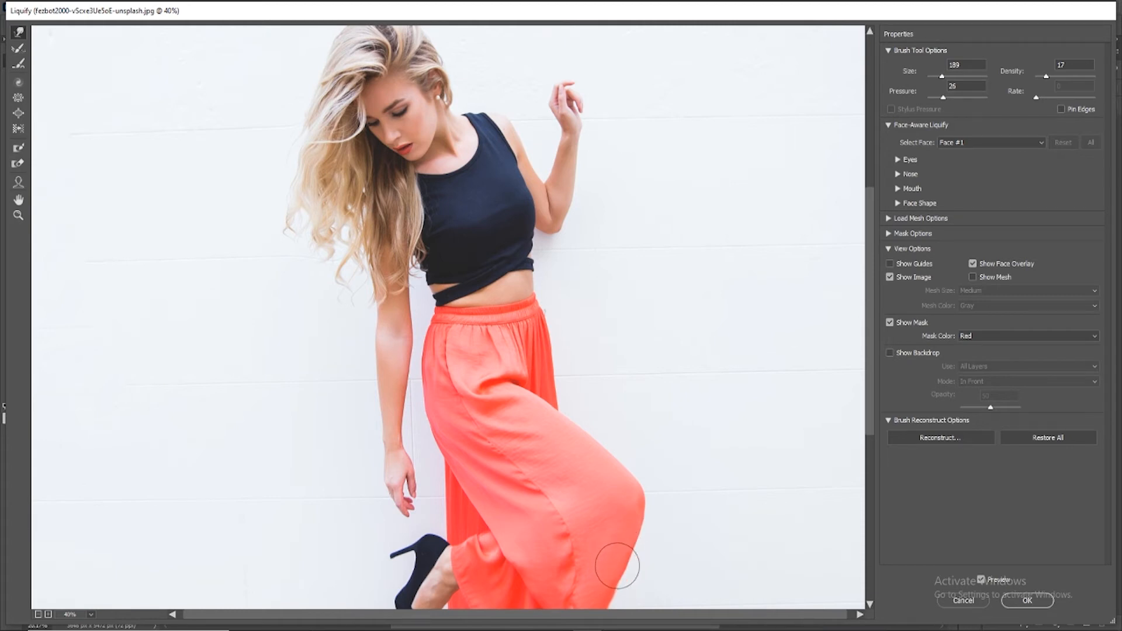
{"action": "scroll", "coordinate": [656, 528], "scroll_direction": "down", "scroll_amount": 1}
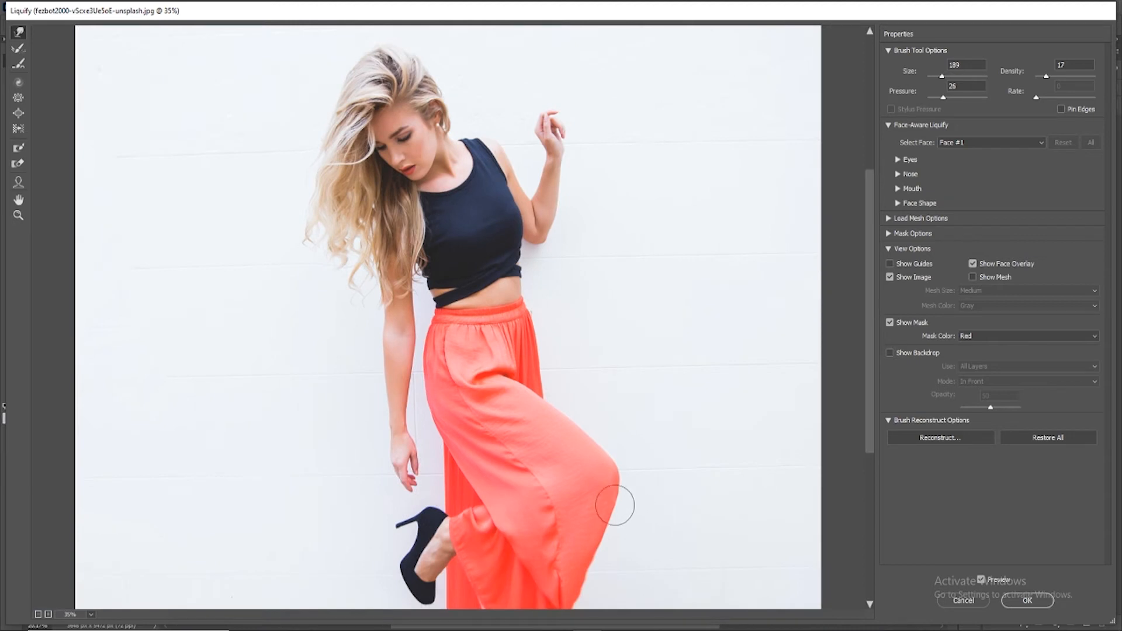
{"action": "left_click", "coordinate": [18, 199]}
{"action": "scroll", "coordinate": [546, 270], "scroll_direction": "down", "scroll_amount": 4}
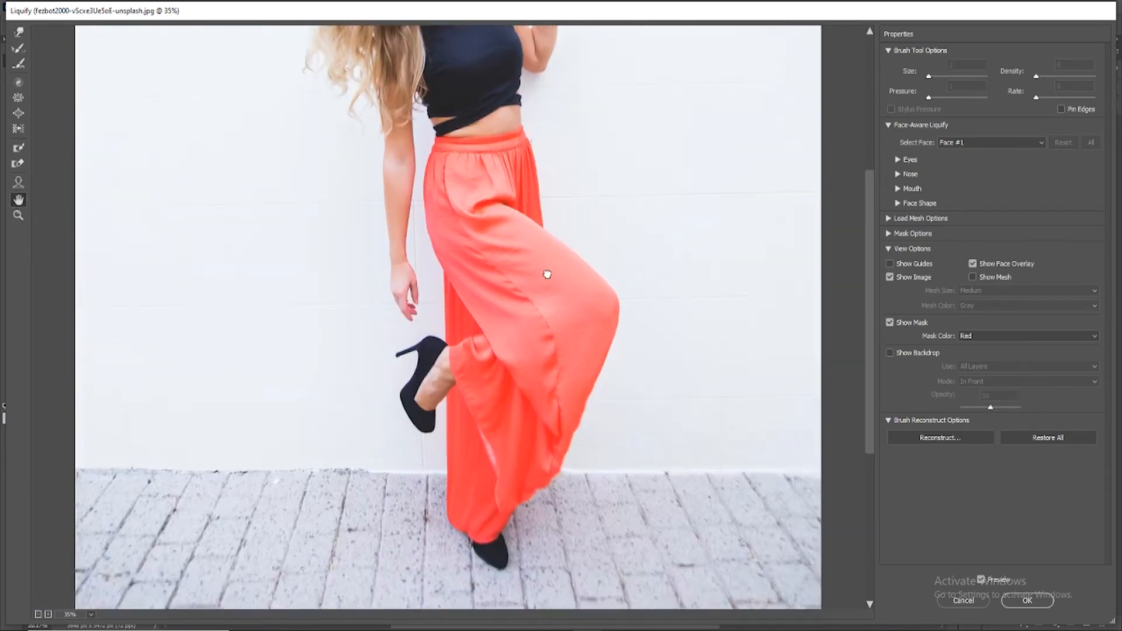
{"action": "scroll", "coordinate": [597, 357], "scroll_direction": "up", "scroll_amount": 1}
{"action": "scroll", "coordinate": [642, 354], "scroll_direction": "up", "scroll_amount": 1}
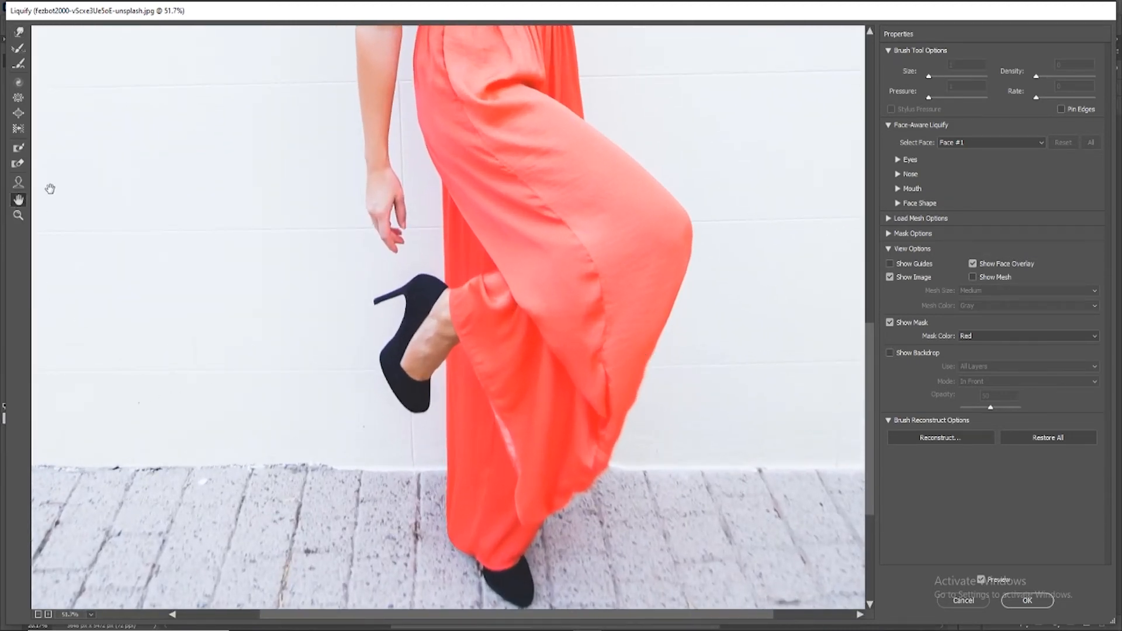
{"action": "left_click", "coordinate": [18, 32]}
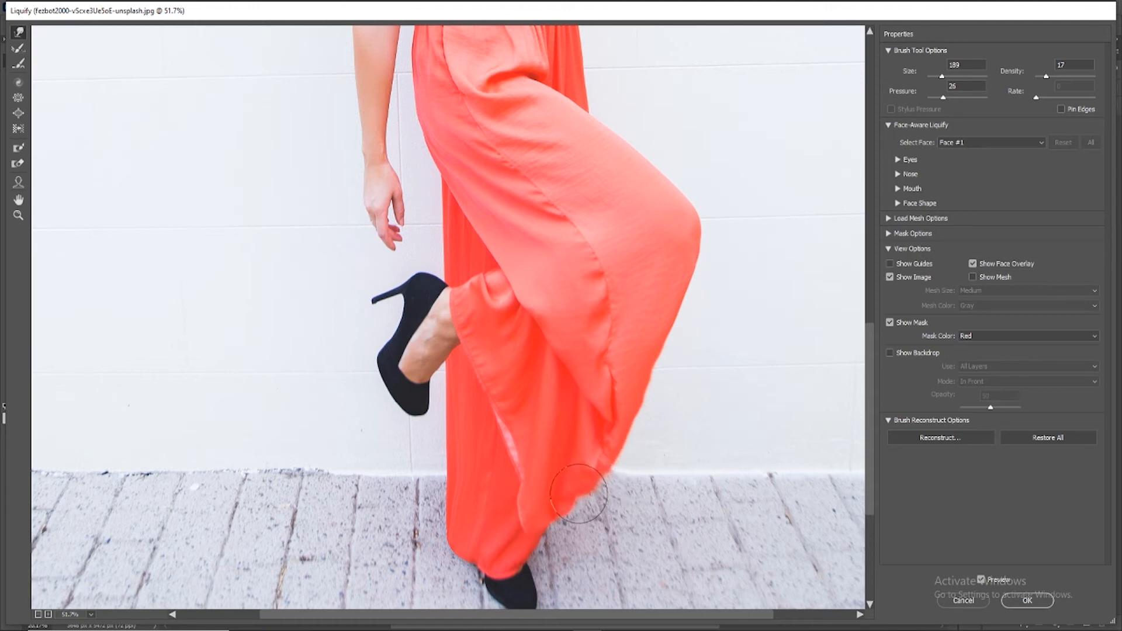
Push the back edge of the trousers outward between the waistband and the raised thigh with the Forward Warp tool
{"action": "scroll", "coordinate": [623, 395], "scroll_direction": "down", "scroll_amount": 5}
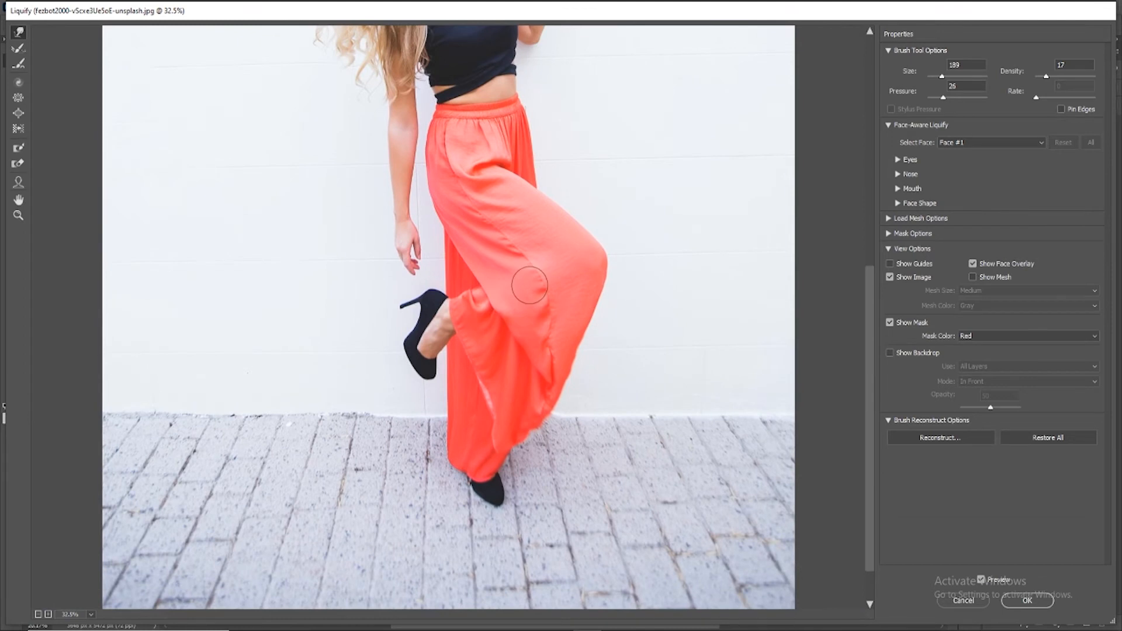
{"action": "scroll", "coordinate": [529, 285], "scroll_direction": "up", "scroll_amount": 1}
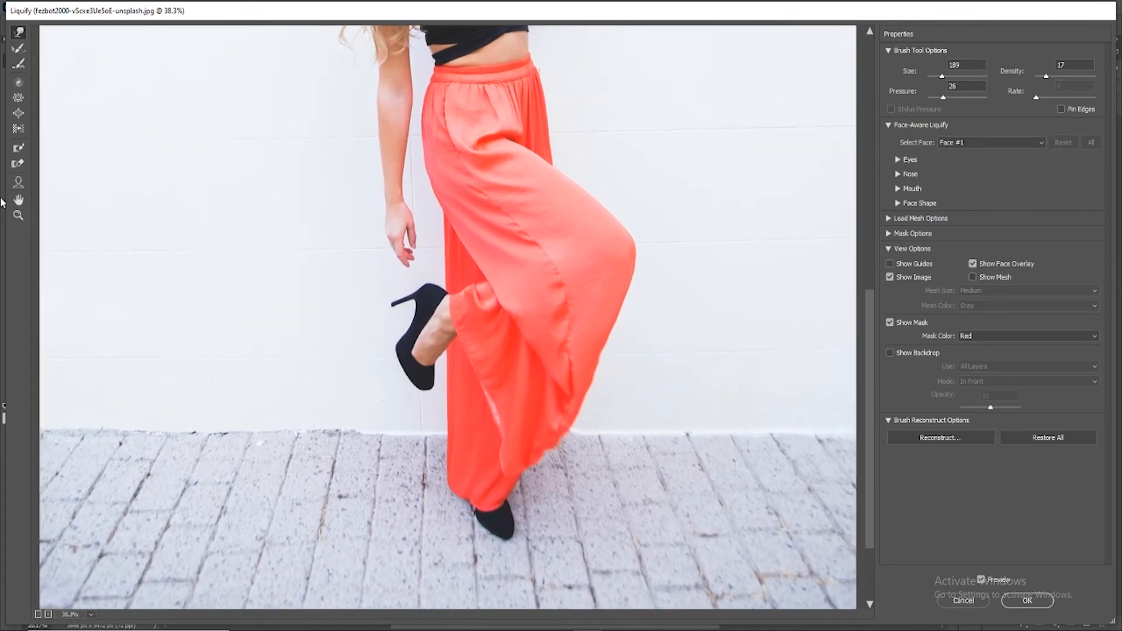
{"action": "left_click", "coordinate": [18, 200]}
{"action": "left_click_drag", "start_coordinate": [577, 258], "coordinate": [538, 488]}
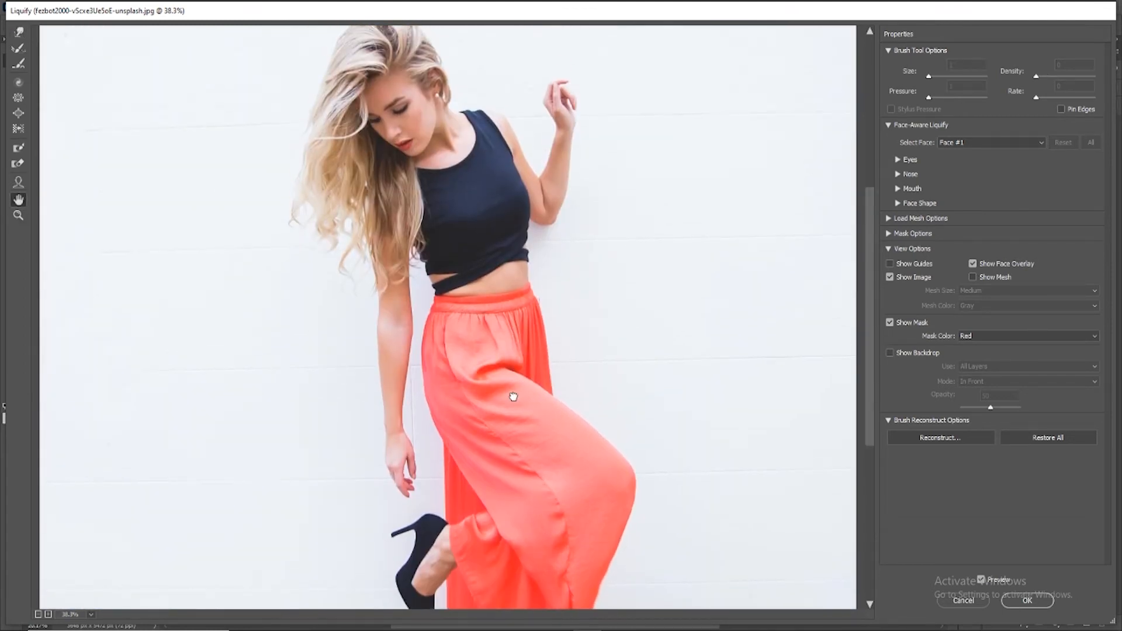
{"action": "mouse_move", "coordinate": [513, 397]}
{"action": "left_mouse_down"}
{"action": "mouse_move", "coordinate": [498, 358]}
{"action": "mouse_move", "coordinate": [467, 462]}
{"action": "left_mouse_up"}
{"action": "scroll", "coordinate": [543, 468], "scroll_direction": "up", "scroll_amount": 1}
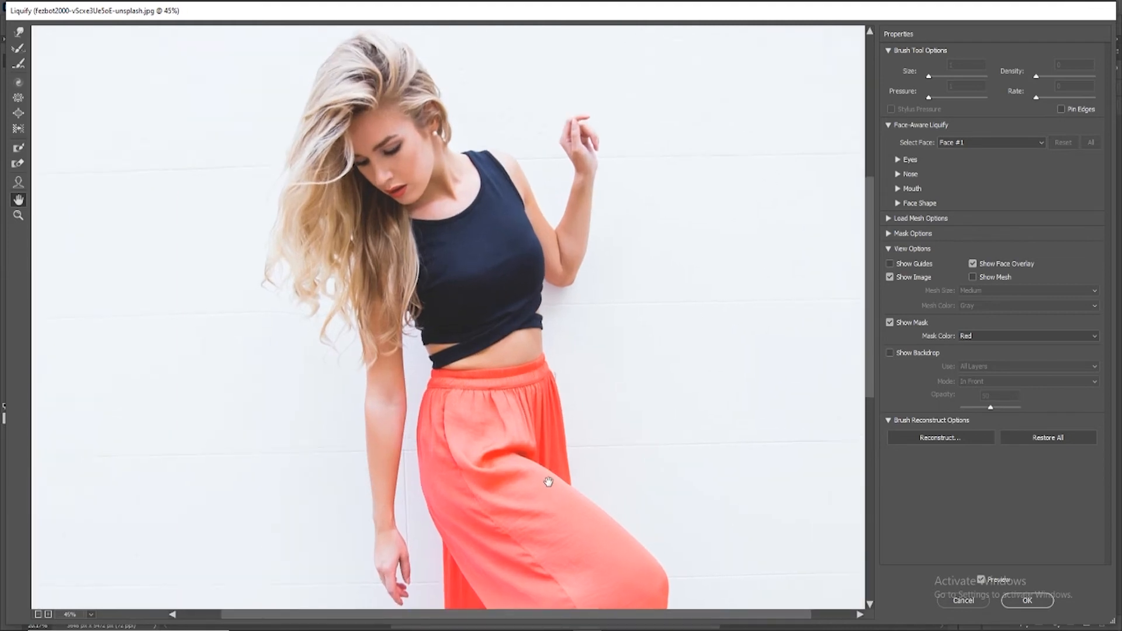
{"action": "mouse_move", "coordinate": [549, 476]}
{"action": "left_mouse_down"}
{"action": "mouse_move", "coordinate": [446, 271]}
{"action": "mouse_move", "coordinate": [471, 476]}
{"action": "mouse_move", "coordinate": [442, 432]}
{"action": "left_mouse_up"}
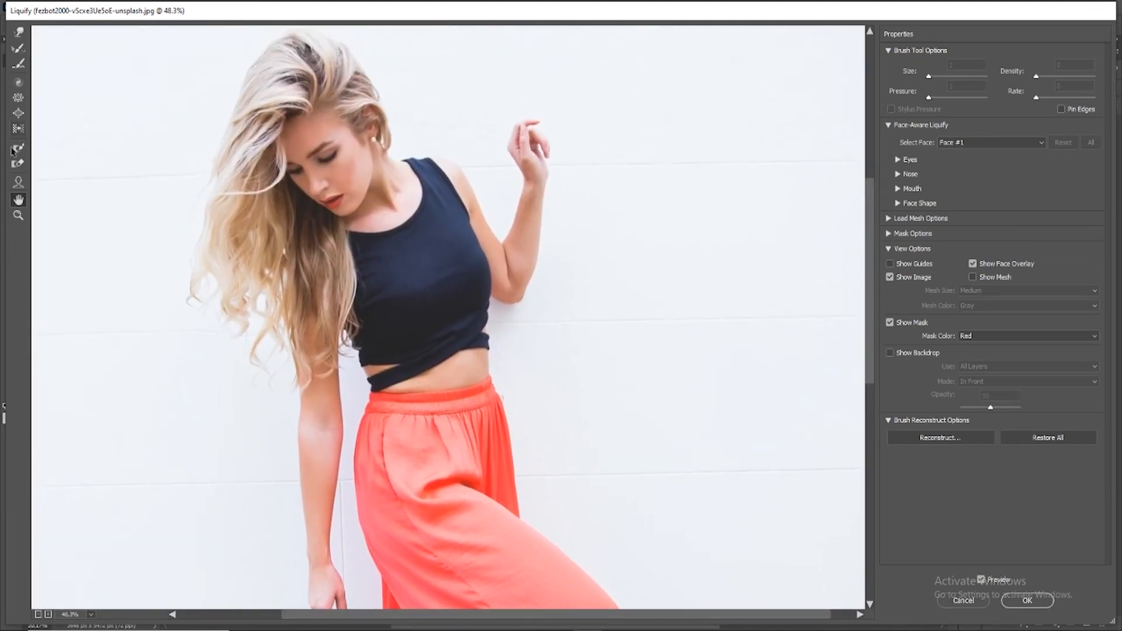
{"action": "left_click", "coordinate": [18, 32]}
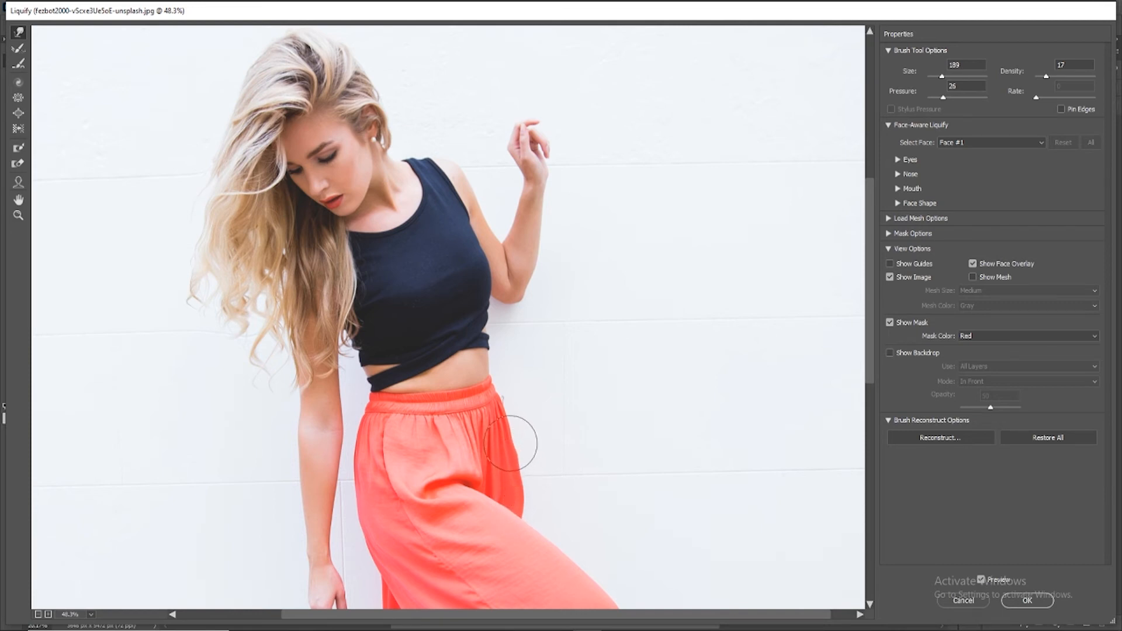
Compare the image at low and high Reconstruct amounts to review how strongly the warp changes it
{"action": "scroll", "coordinate": [629, 405], "scroll_direction": "down", "scroll_amount": 4}
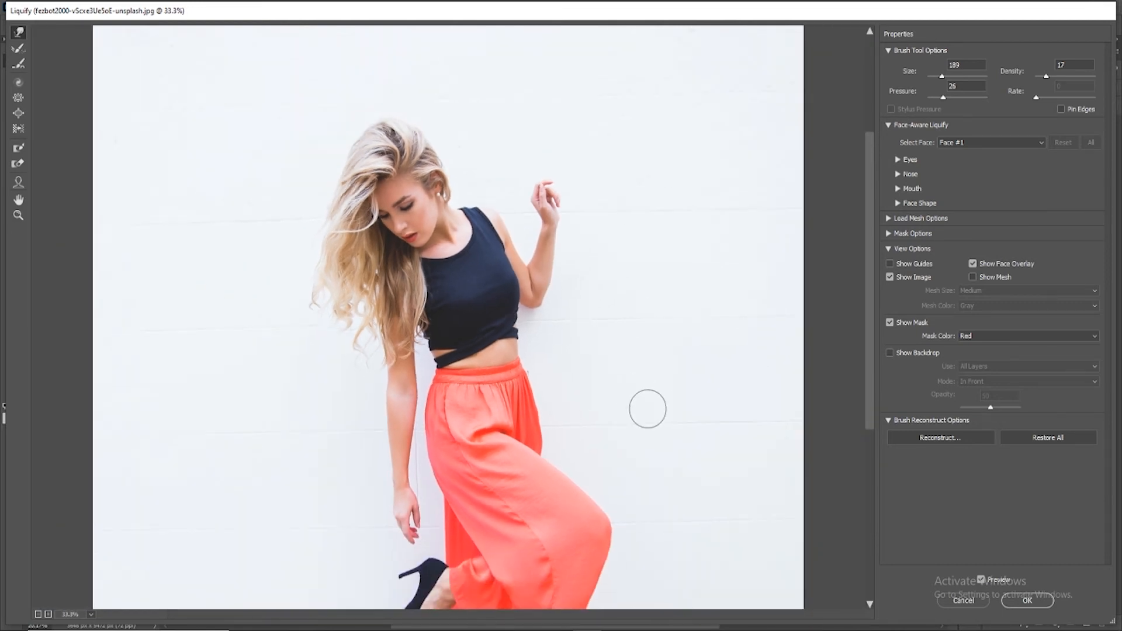
{"action": "scroll", "coordinate": [648, 409], "scroll_direction": "down", "scroll_amount": 4}
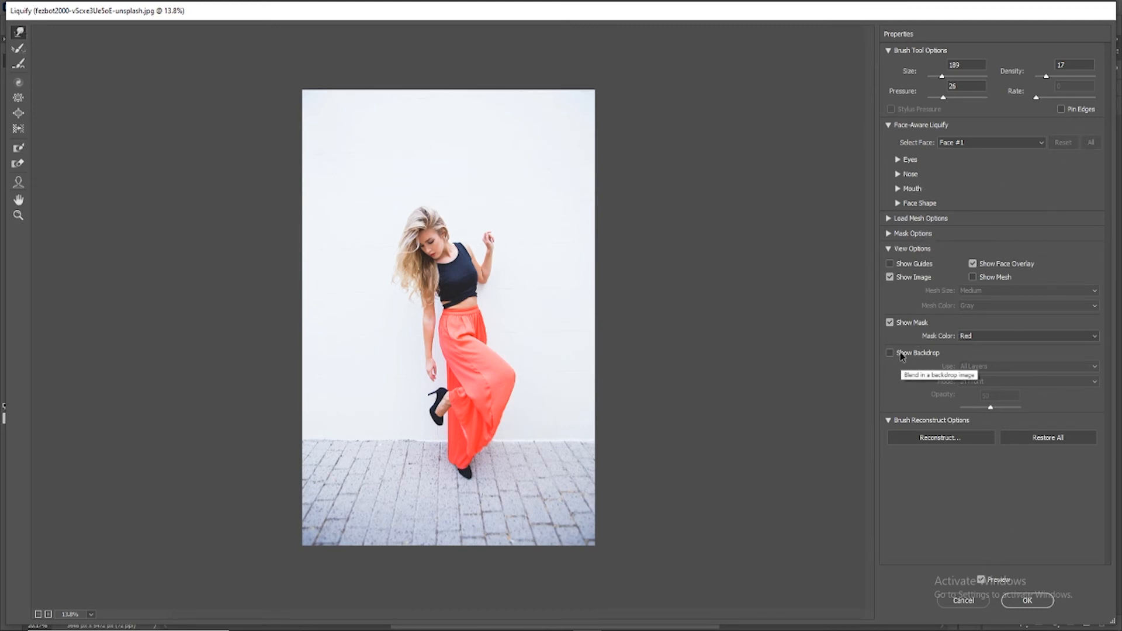
{"action": "left_click", "coordinate": [954, 438]}
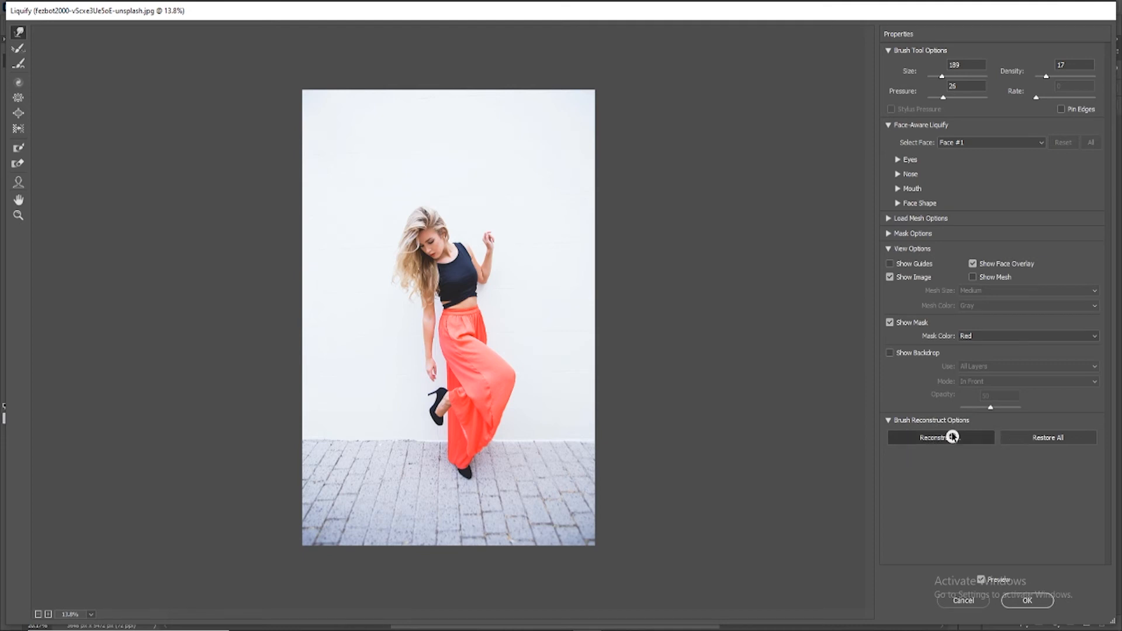
{"action": "mouse_move", "coordinate": [789, 77]}
{"action": "left_mouse_down"}
{"action": "mouse_move", "coordinate": [664, 86]}
{"action": "mouse_move", "coordinate": [847, 83]}
{"action": "mouse_move", "coordinate": [693, 108]}
{"action": "mouse_move", "coordinate": [896, 104]}
{"action": "left_mouse_up"}
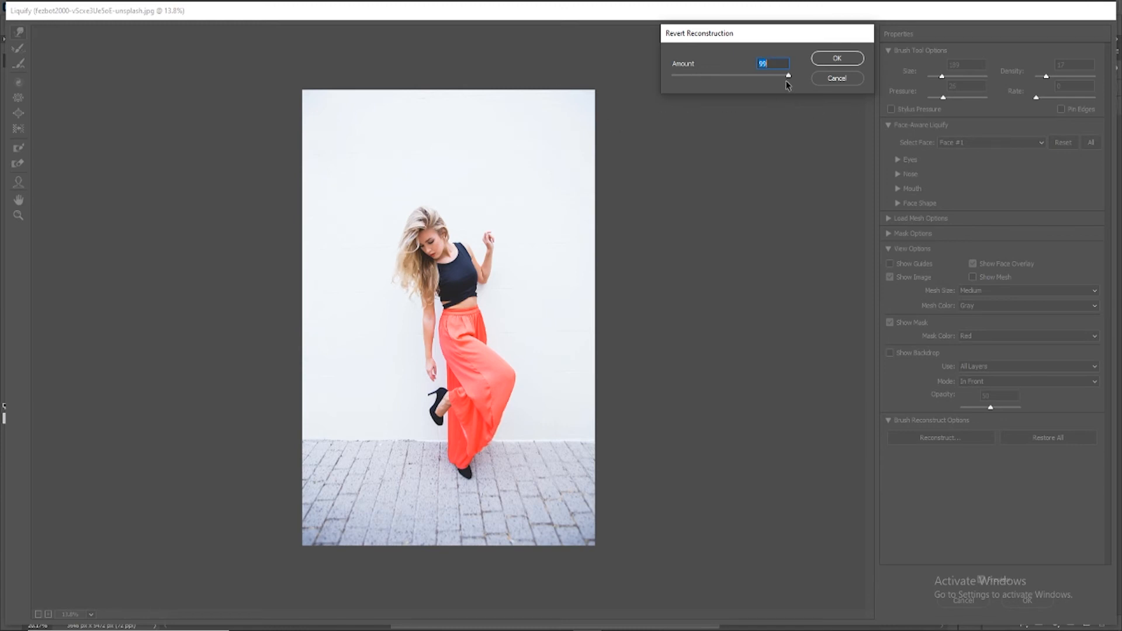
{"action": "mouse_move", "coordinate": [788, 86]}
{"action": "left_mouse_down"}
{"action": "mouse_move", "coordinate": [655, 97]}
{"action": "mouse_move", "coordinate": [690, 93]}
{"action": "left_mouse_up"}
{"action": "mouse_move", "coordinate": [847, 100]}
{"action": "left_mouse_down"}
{"action": "mouse_move", "coordinate": [664, 107]}
{"action": "mouse_move", "coordinate": [864, 103]}
{"action": "left_mouse_up"}
{"action": "left_click_drag", "start_coordinate": [695, 109], "coordinate": [851, 89]}
{"action": "left_click", "coordinate": [836, 58]}
Set the warp brush size to 64 and smooth the trousers' back edge below the waistband
{"action": "scroll", "coordinate": [406, 316], "scroll_direction": "up", "scroll_amount": 5}
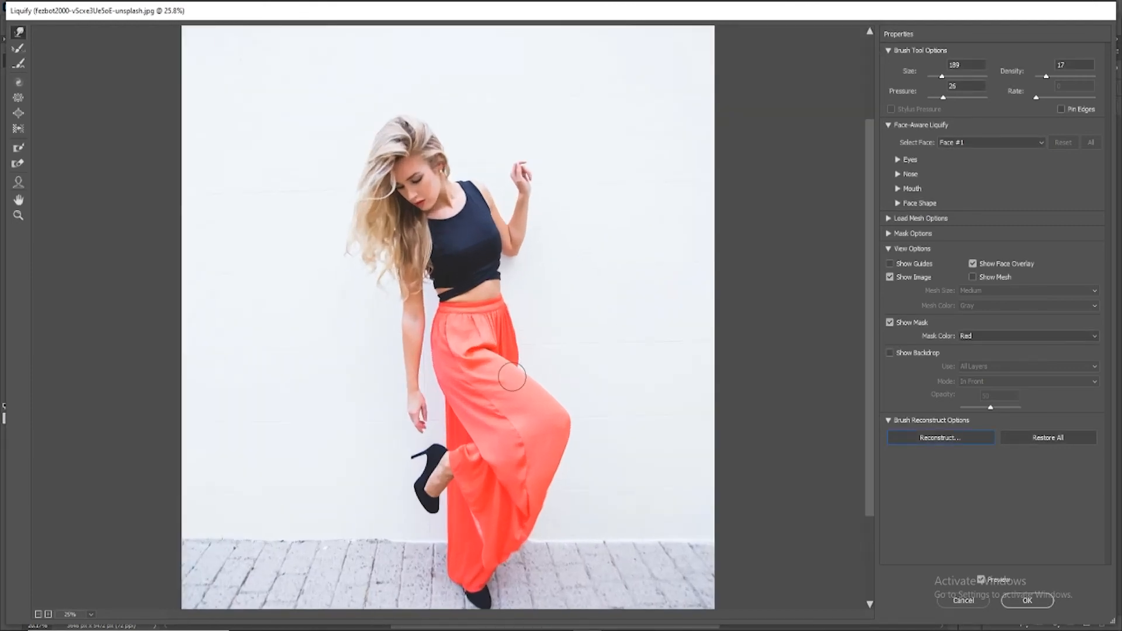
{"action": "scroll", "coordinate": [520, 363], "scroll_direction": "up", "scroll_amount": 3}
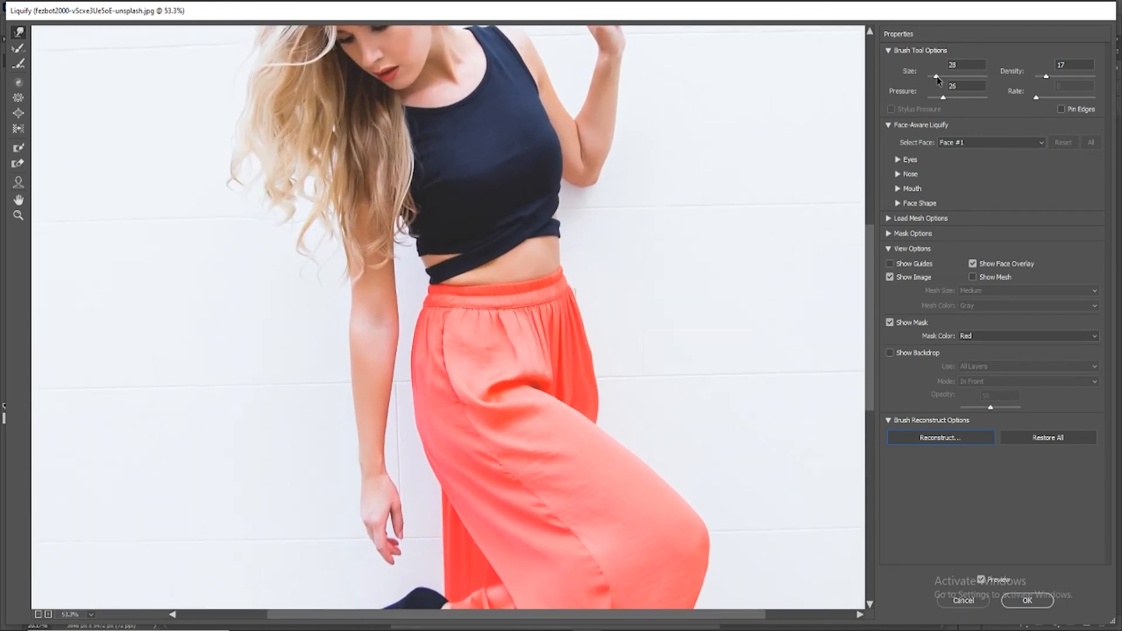
{"action": "left_click_drag", "start_coordinate": [935, 77], "coordinate": [938, 77]}
{"action": "left_click_drag", "start_coordinate": [595, 368], "coordinate": [595, 368]}
{"action": "mouse_move", "coordinate": [592, 370]}
{"action": "left_mouse_down"}
{"action": "mouse_move", "coordinate": [566, 321]}
{"action": "mouse_move", "coordinate": [595, 351]}
{"action": "left_mouse_up"}
Check the whole figure and apply the Liquify changes to the layer
{"action": "key", "text": "ctrl+0"}
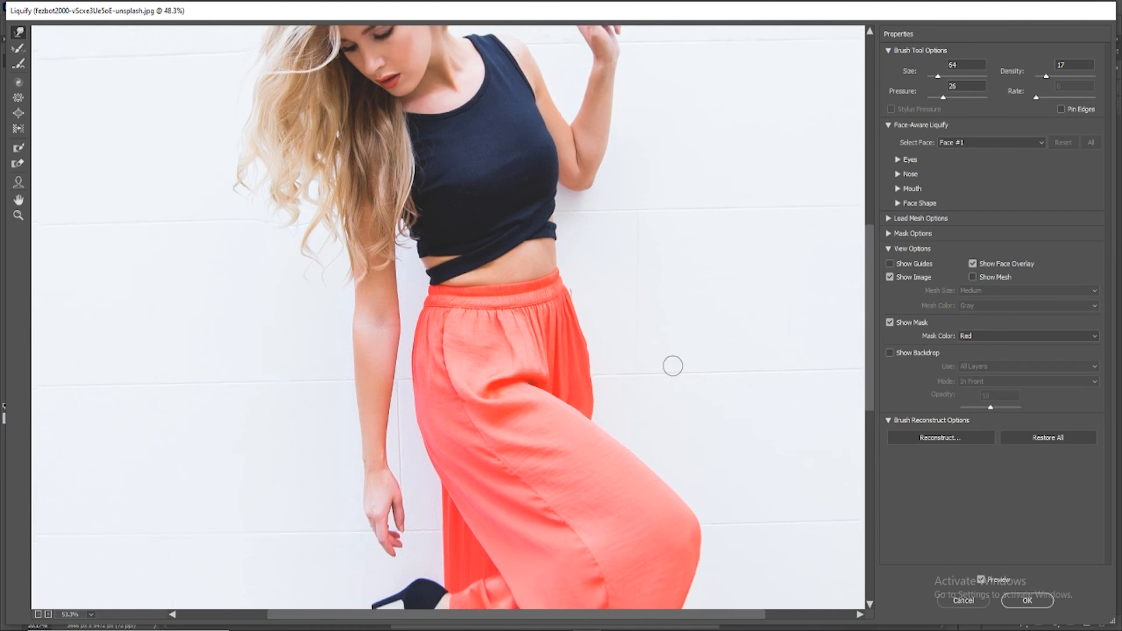
{"action": "key", "text": "ctrl+minus"}
{"action": "key", "text": "ctrl+minus"}
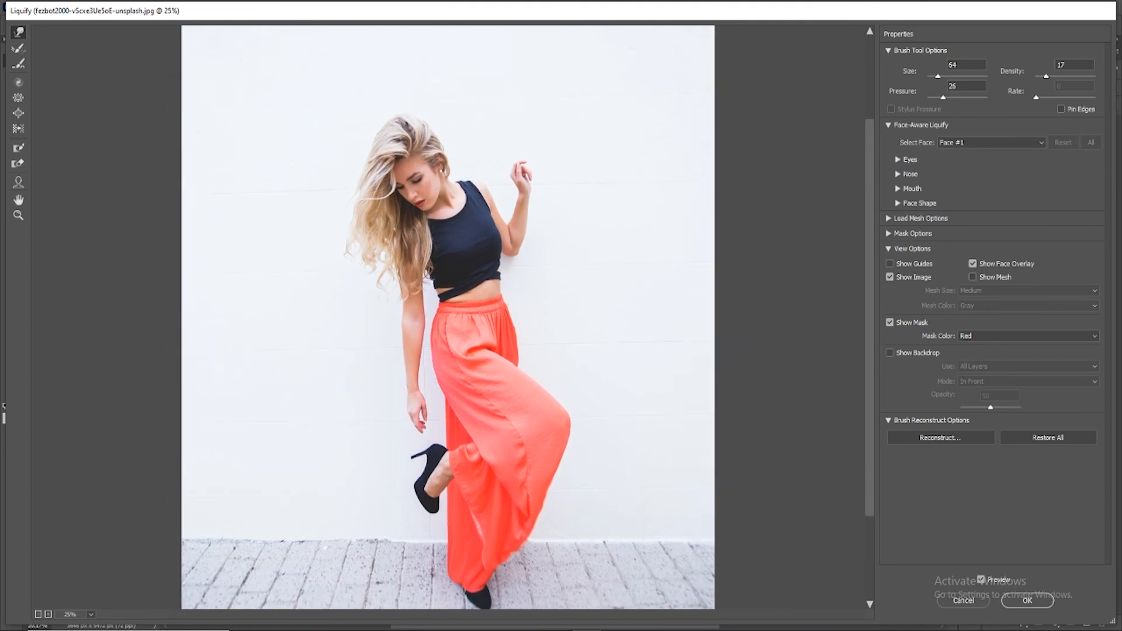
{"action": "left_click", "coordinate": [1028, 601]}
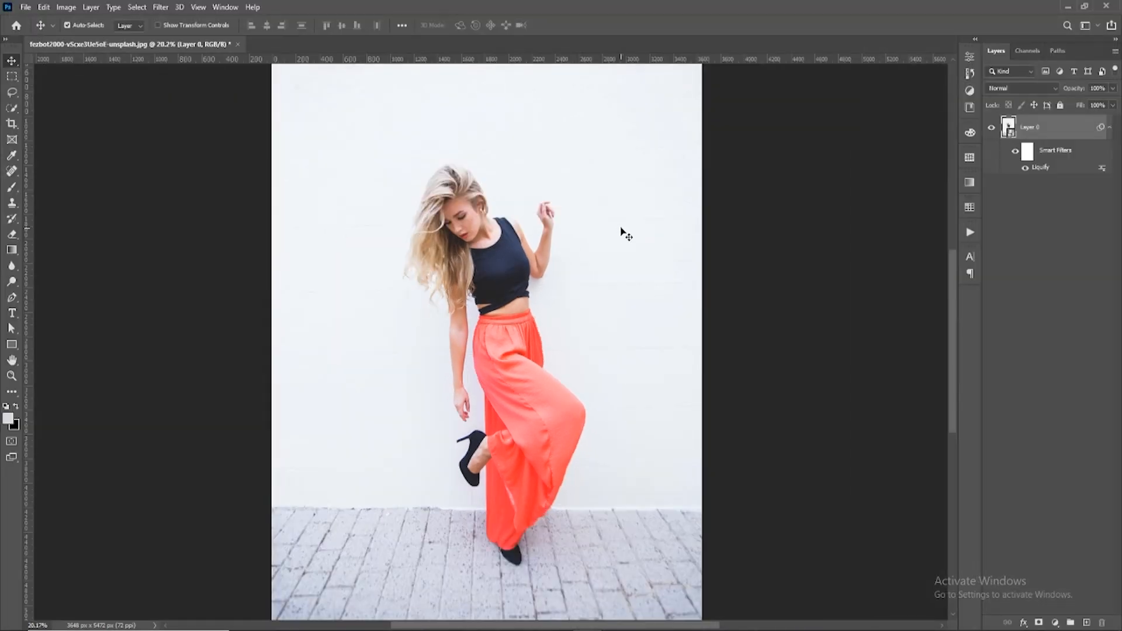
Hide and show the Liquify filter on Layer 0 to compare the photo before and after
{"action": "scroll", "coordinate": [548, 234], "scroll_direction": "down", "scroll_amount": 2}
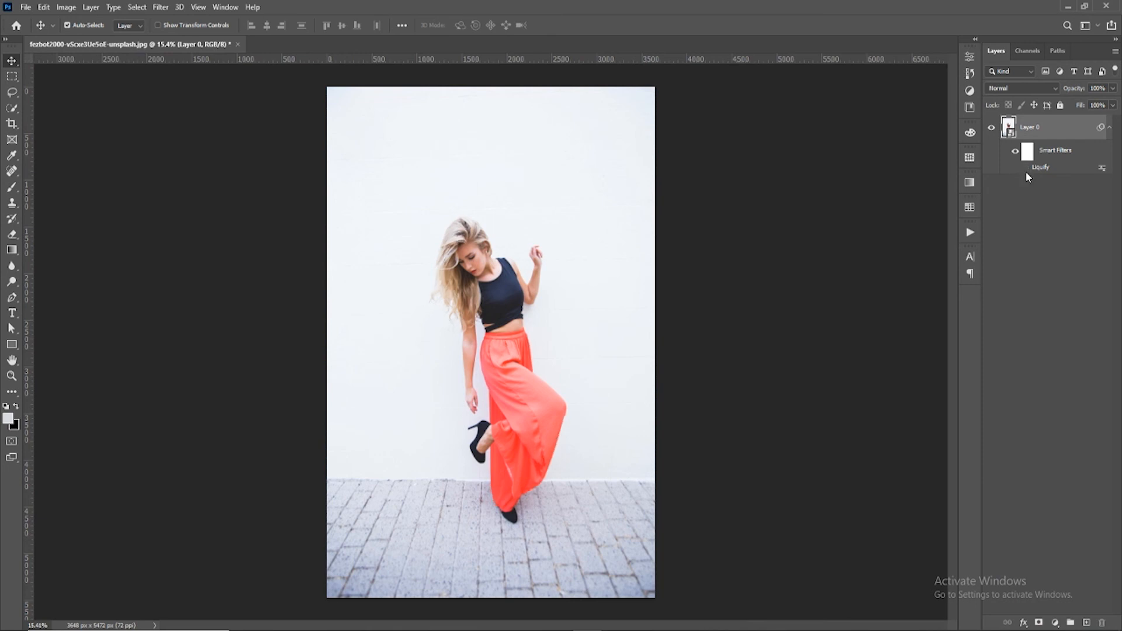
{"action": "scroll", "coordinate": [518, 310], "scroll_direction": "down", "scroll_amount": 2}
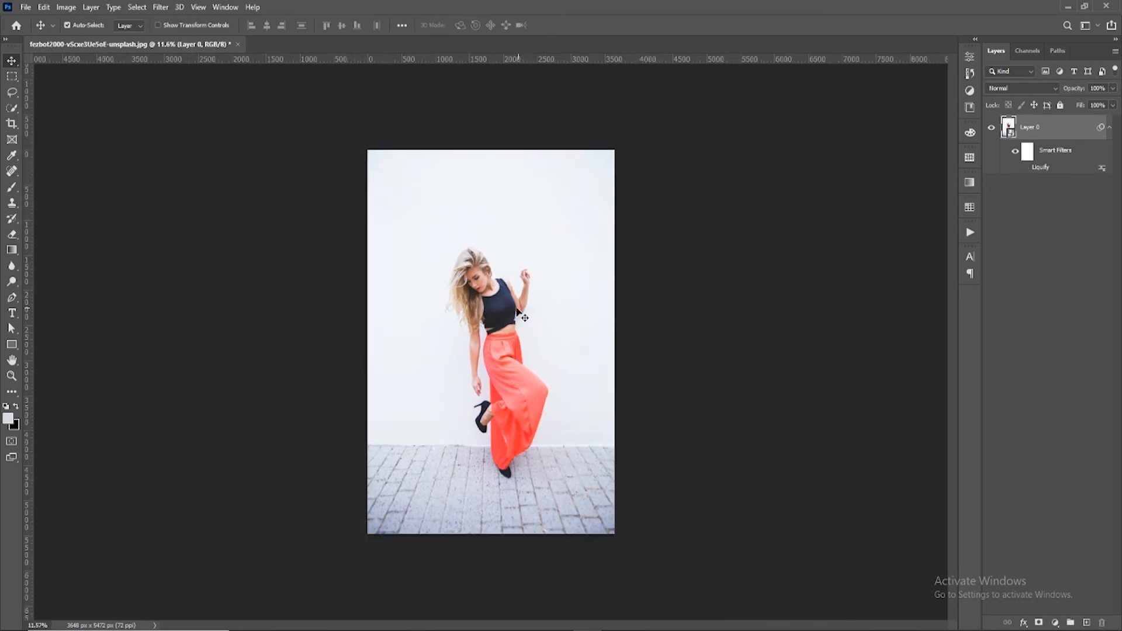
{"action": "scroll", "coordinate": [517, 309], "scroll_direction": "up", "scroll_amount": 1}
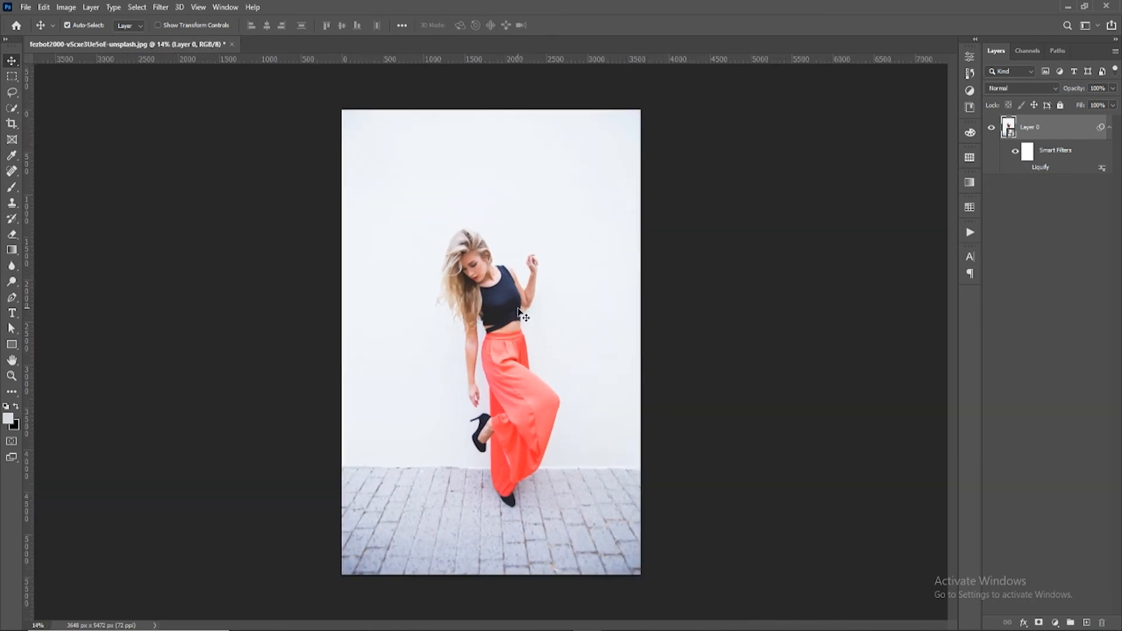
{"action": "left_click", "coordinate": [1025, 170]}
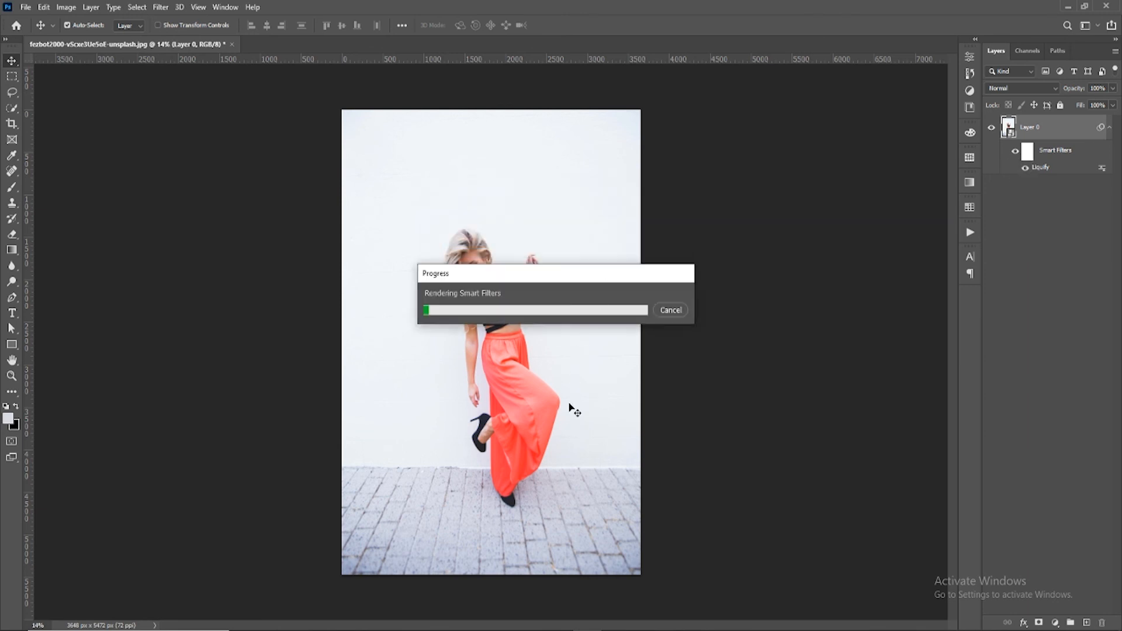
{"action": "scroll", "coordinate": [516, 368], "scroll_direction": "down", "scroll_amount": 4}
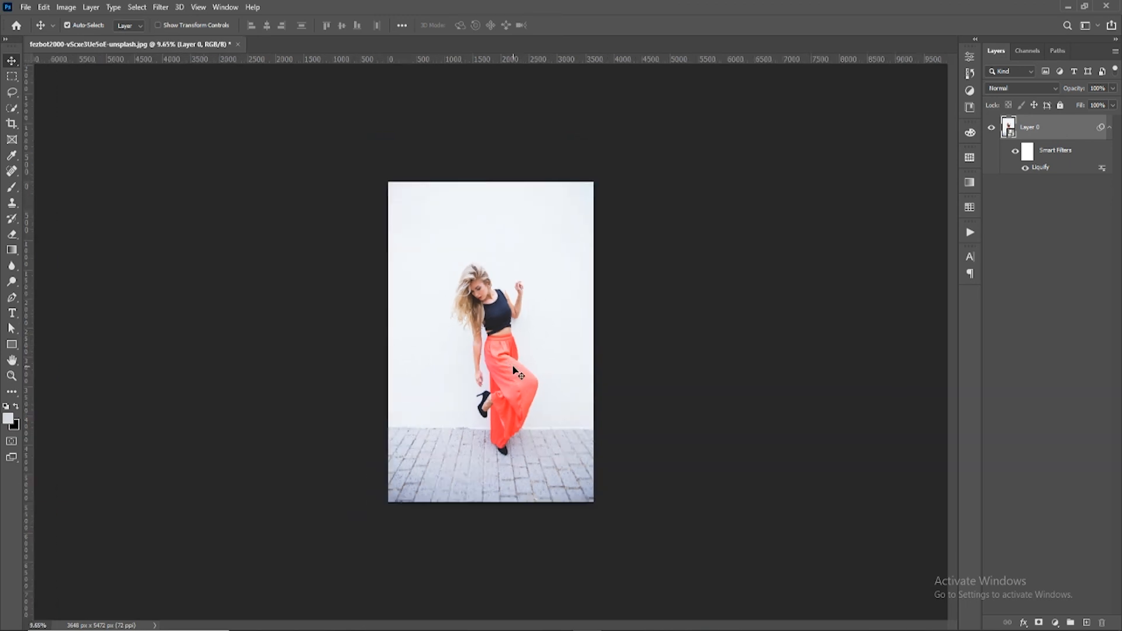
{"action": "scroll", "coordinate": [516, 369], "scroll_direction": "up", "scroll_amount": 6}
Switch the visibility of all smart filters on Layer 0 off and on repeatedly, leaving them visible, to review the reshaping
{"action": "left_click", "coordinate": [1015, 153]}
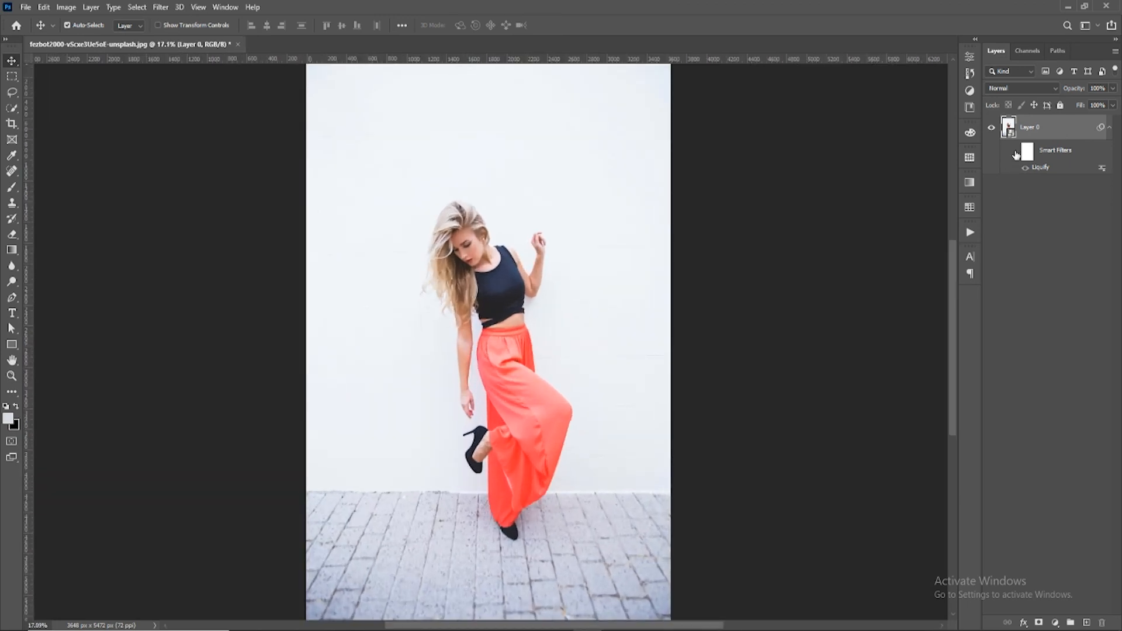
{"action": "left_click", "coordinate": [1015, 153]}
{"action": "left_click", "coordinate": [1015, 153]}
{"action": "left_click", "coordinate": [1014, 153]}
{"action": "left_click", "coordinate": [1015, 151]}
{"action": "left_click", "coordinate": [1015, 153]}
{"action": "left_click", "coordinate": [1015, 153]}
{"action": "left_click", "coordinate": [1015, 153]}
{"action": "scroll", "coordinate": [759, 228], "scroll_direction": "down", "scroll_amount": 1}
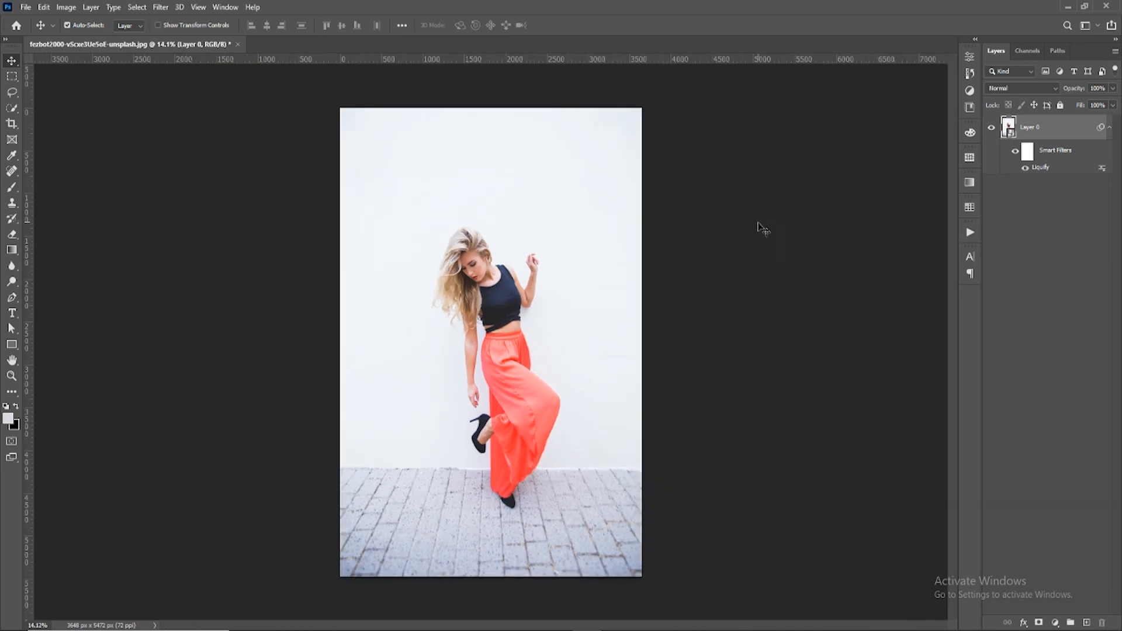